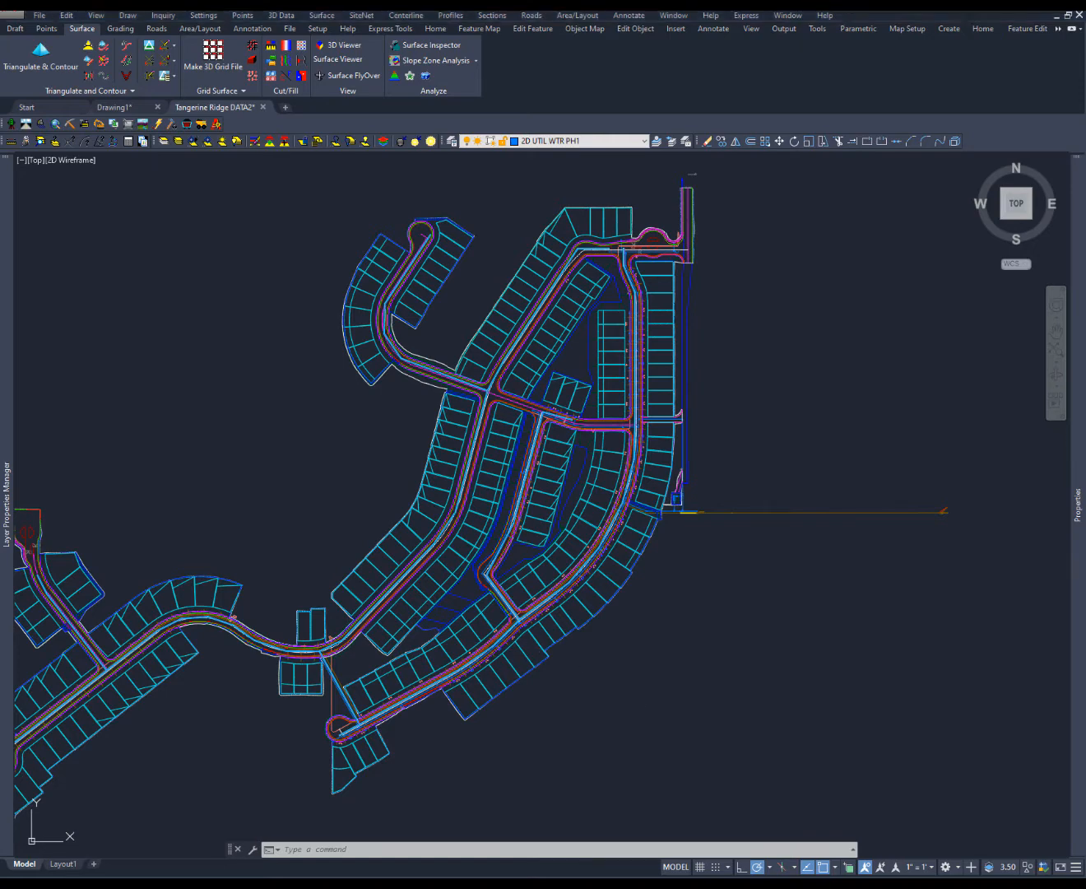
# Start Cut/Fill Centroids with Tangerine EXISTING.tin as the original ground surface and Tangerine FG 20160621.tin as the design surface.
pyautogui.moveTo(402, 655); pyautogui.dragTo(543, 581, button='middle')
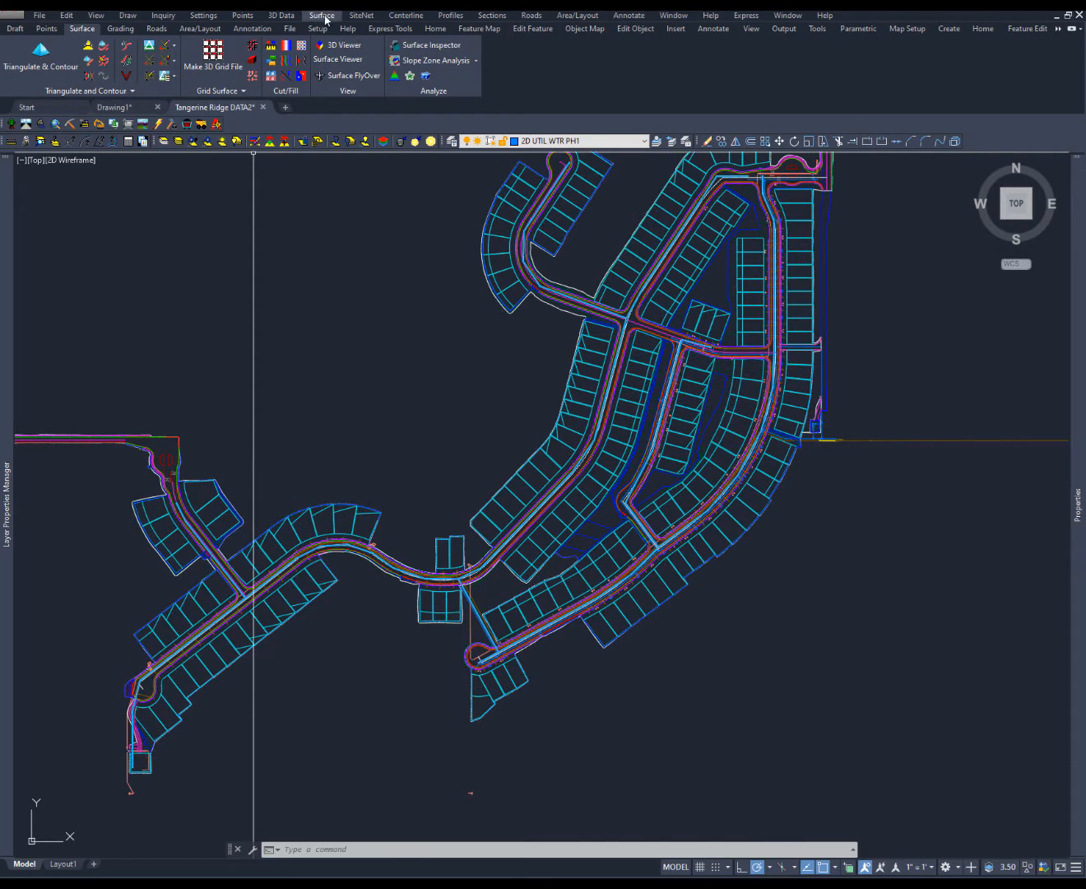
pyautogui.click(324, 14)
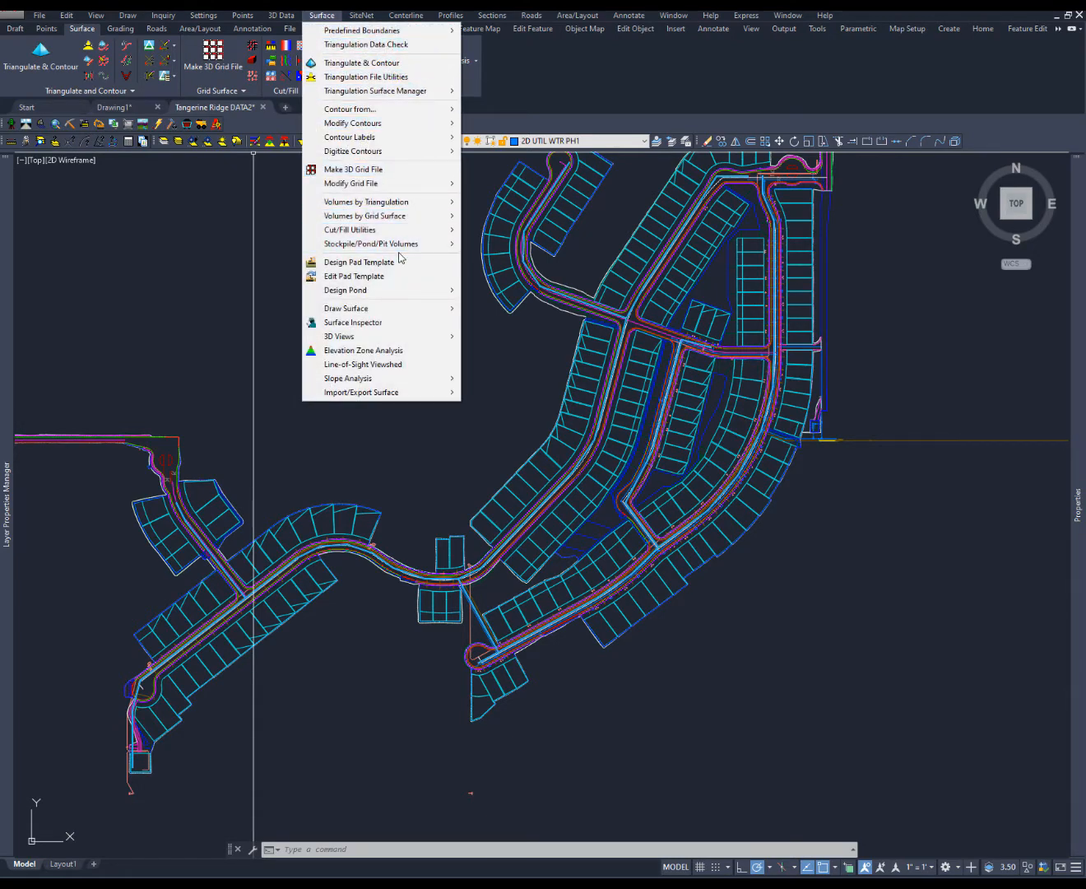
pyautogui.moveTo(427, 232)
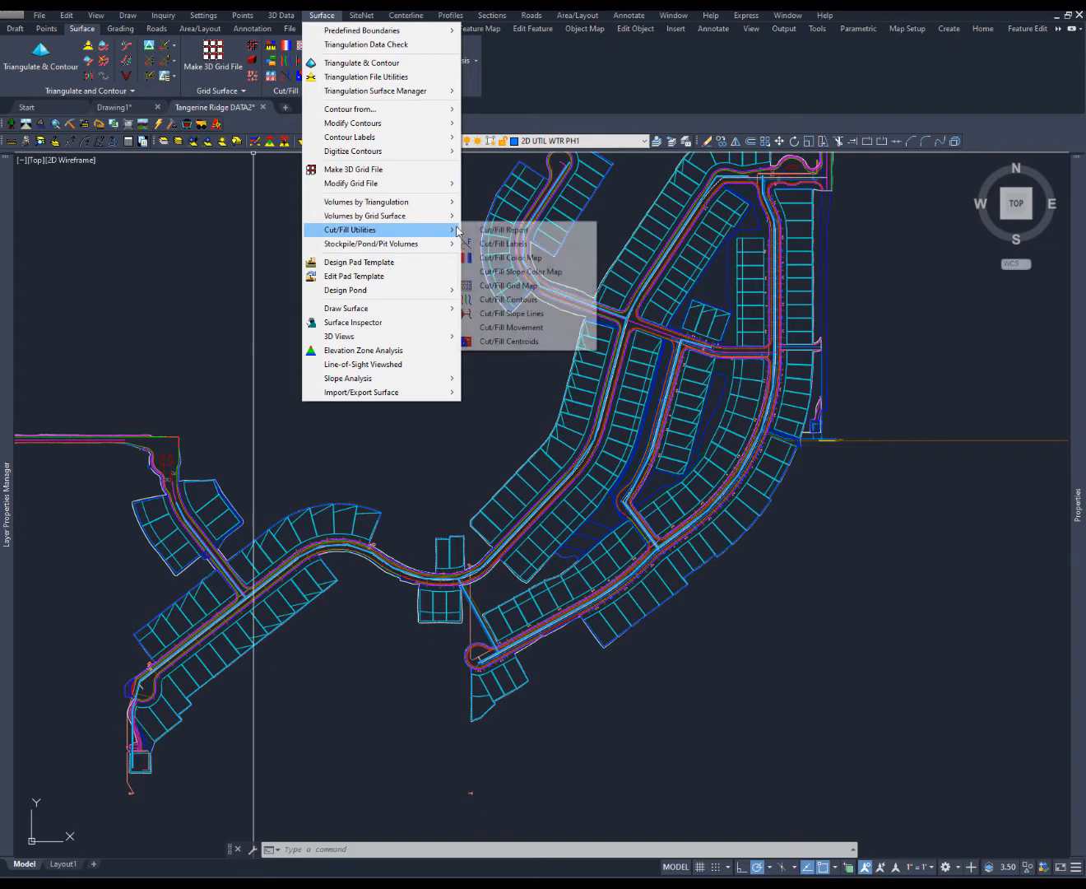
pyautogui.click(486, 340)
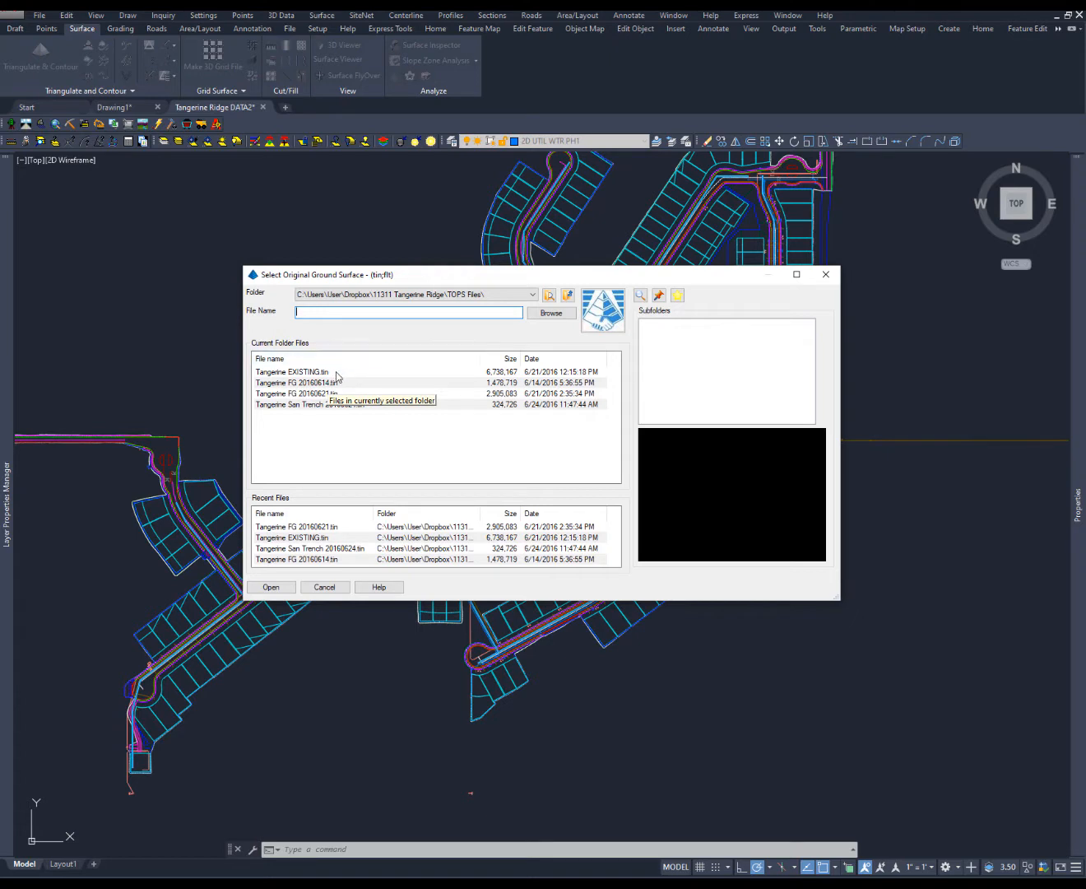
pyautogui.click(316, 375)
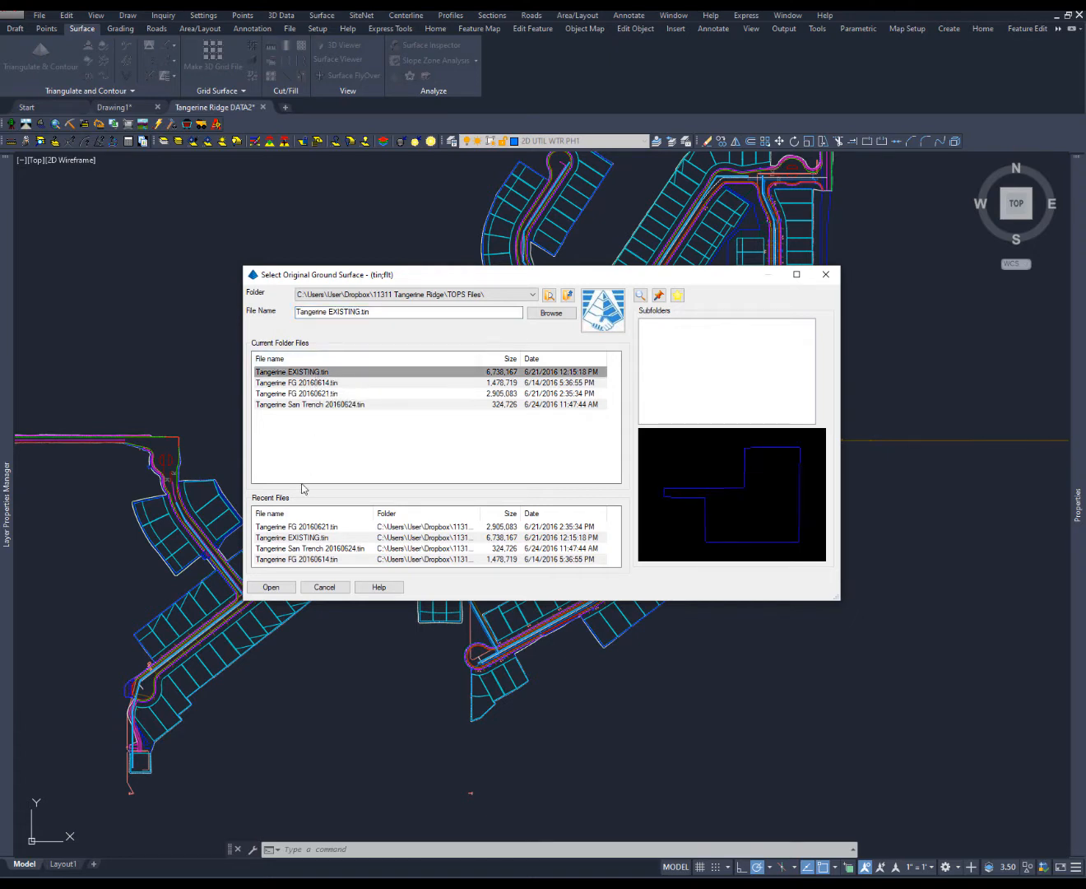
pyautogui.click(284, 587)
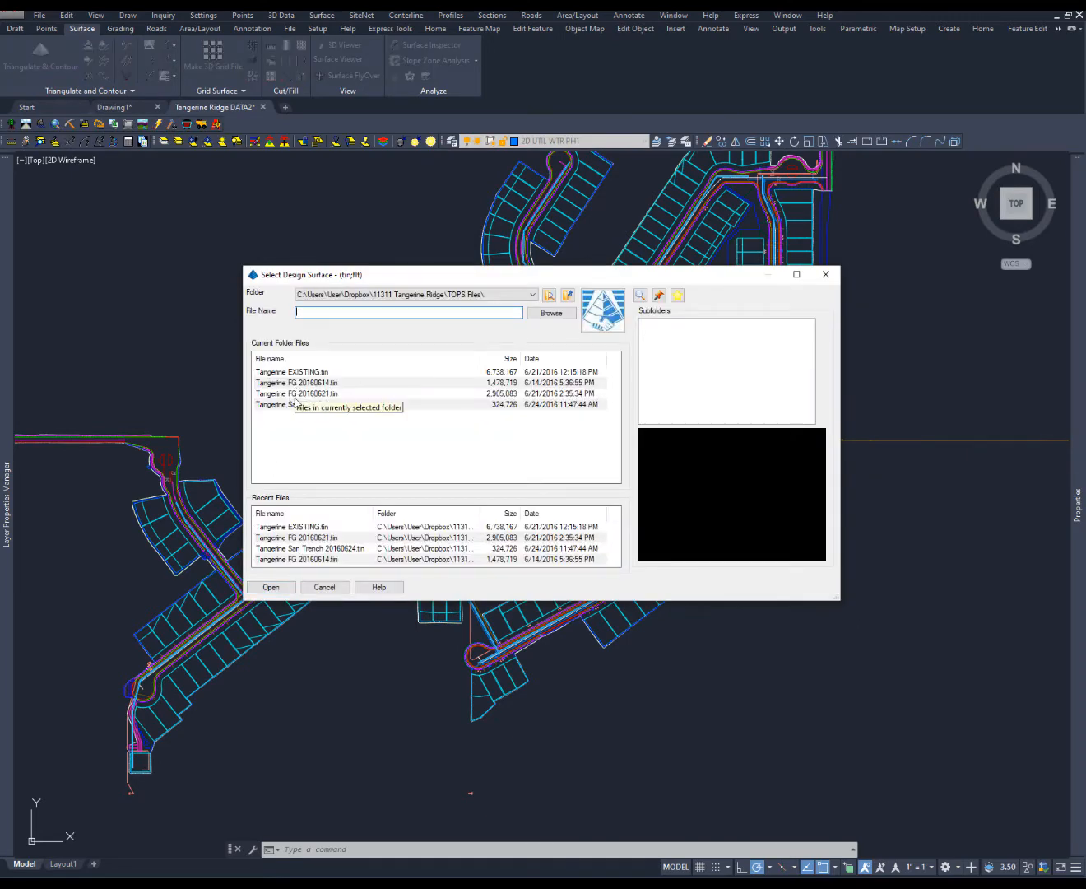
pyautogui.click(298, 394)
pyautogui.click(272, 586)
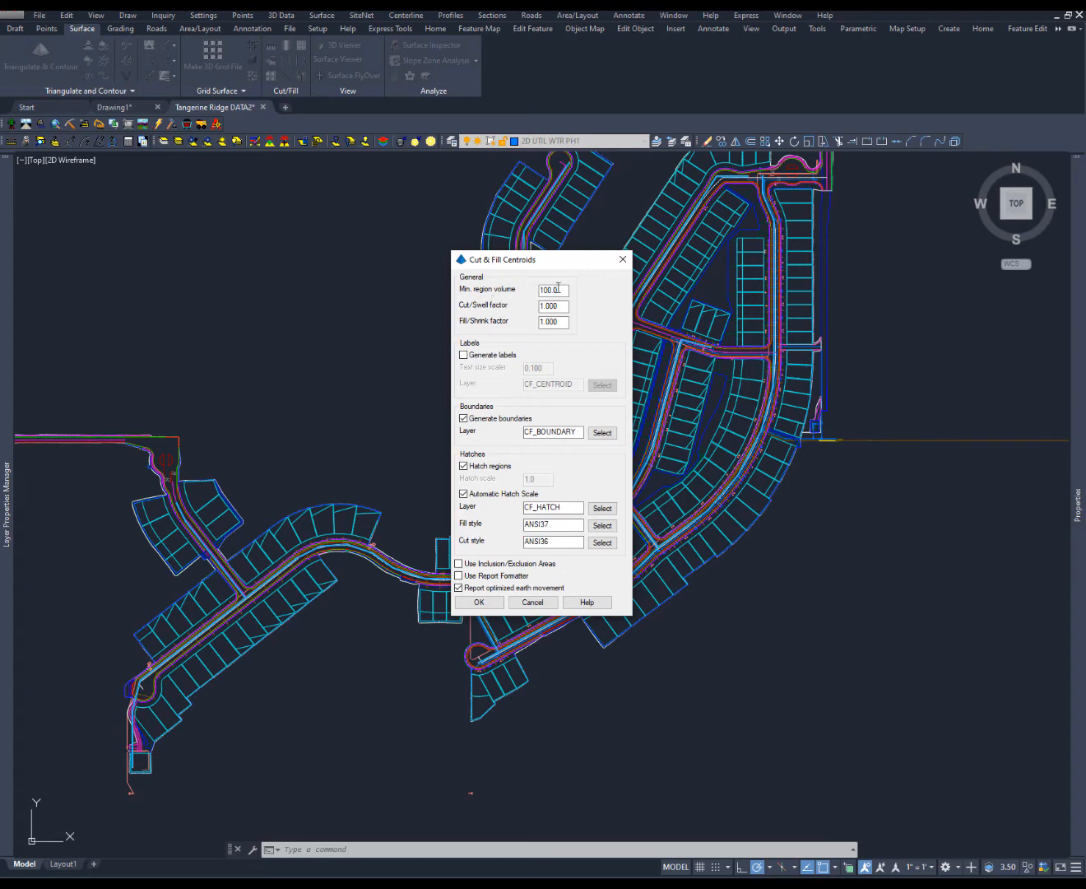
# Generate the centroid report and hatched regions with a minimum region volume of 500 and inclusion/exclusion areas enabled, then close the report.
pyautogui.moveTo(564, 289); pyautogui.dragTo(523, 289)
pyautogui.write('500')
pyautogui.press('Tab')
pyautogui.click(459, 564)
pyautogui.click(477, 602)
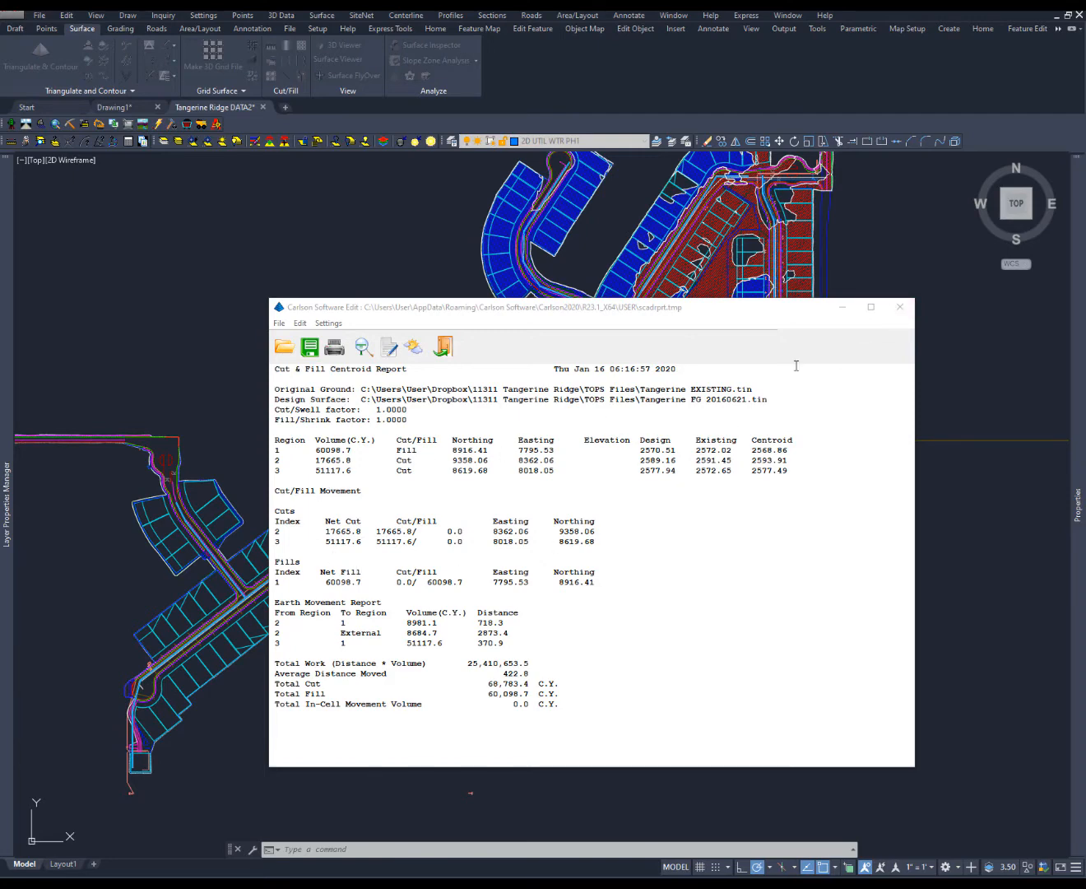
pyautogui.click(899, 307)
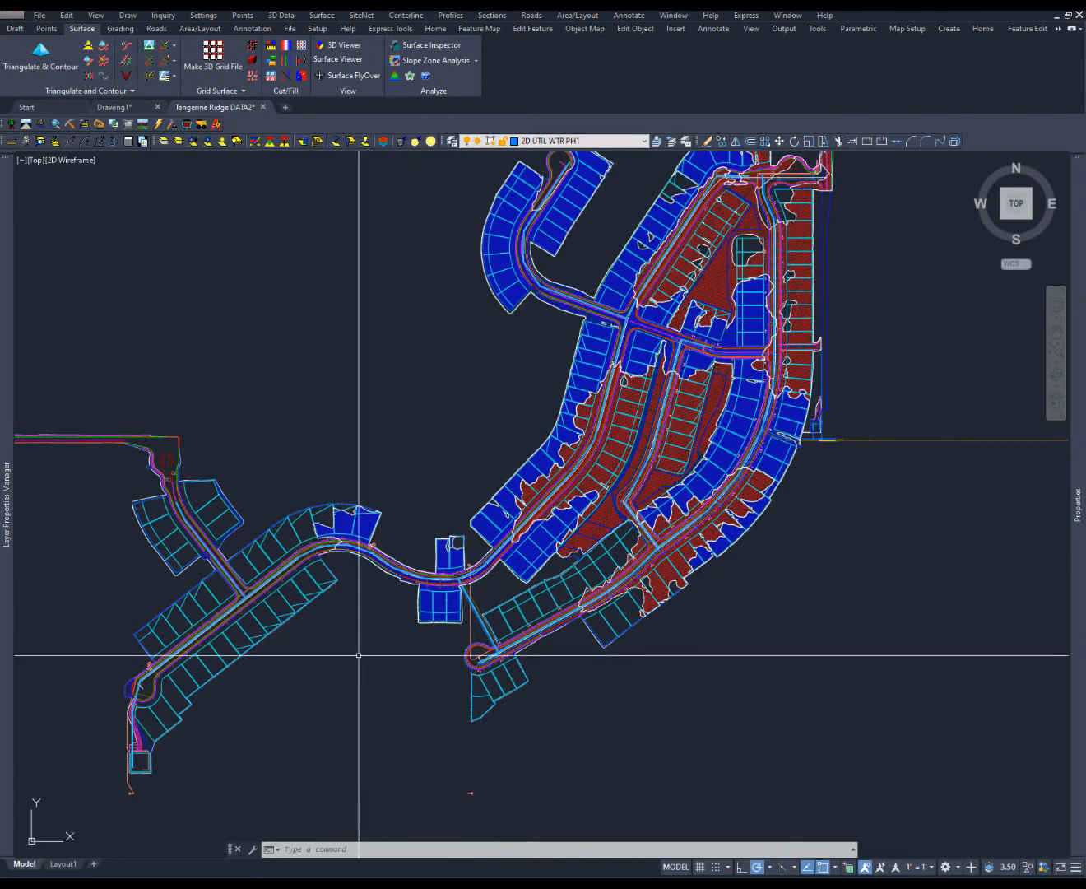
# Examine the hatched cut and fill regions across the subdivision and look through the drawing's layer list.
pyautogui.moveTo(449, 298); pyautogui.dragTo(389, 426, button='middle')
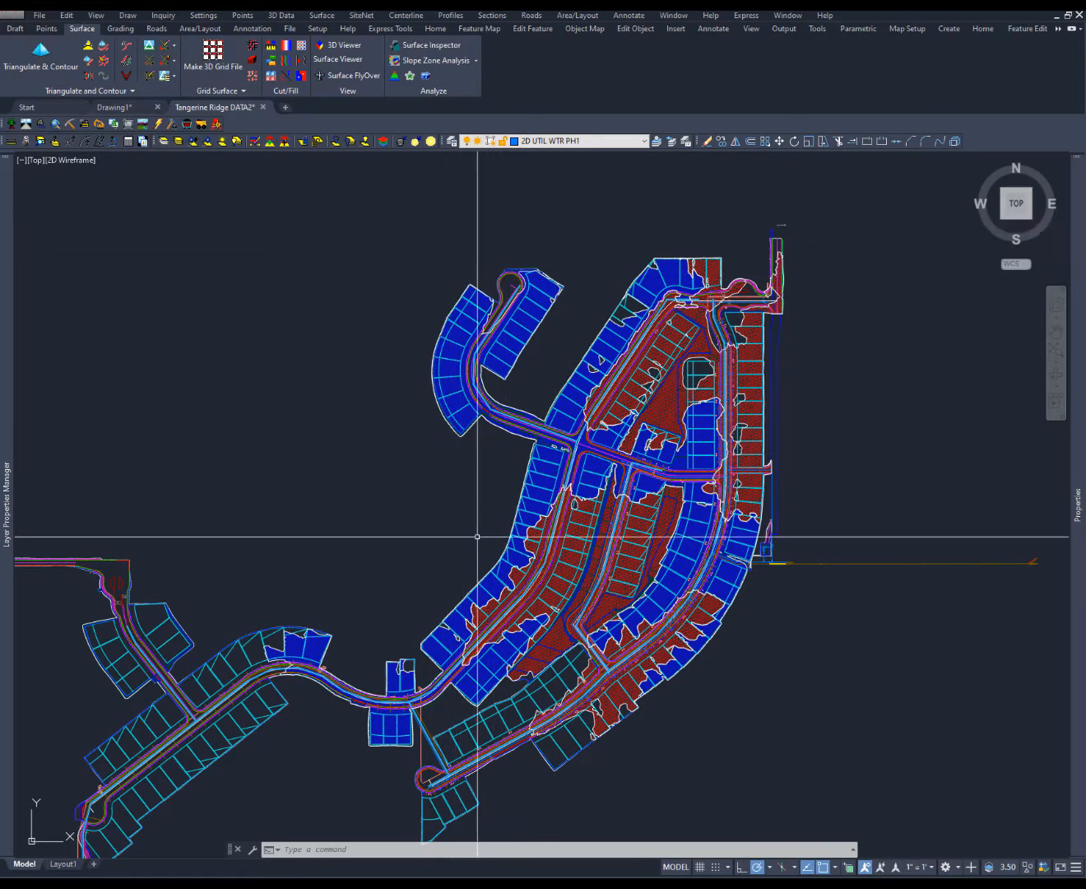
pyautogui.moveTo(479, 538); pyautogui.dragTo(535, 420, button='middle')
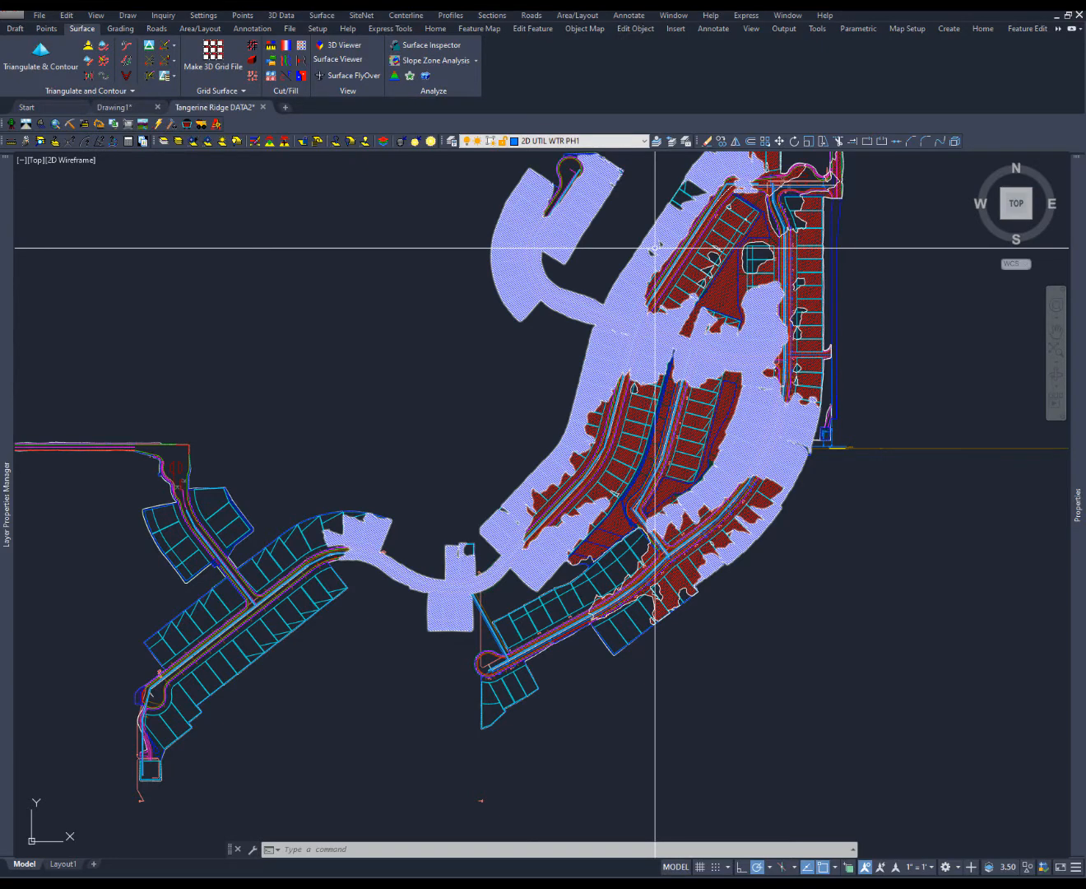
pyautogui.scroll(2, 655, 248)
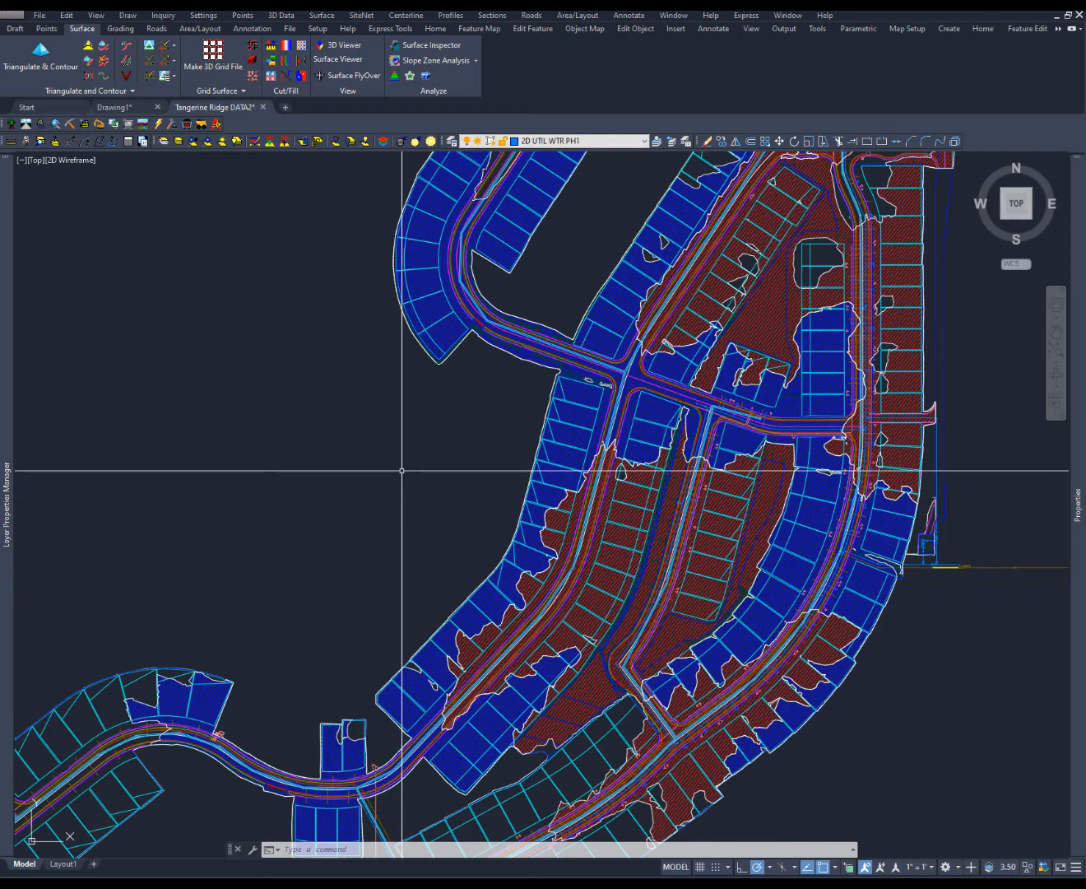
pyautogui.scroll(-2, 453, 440)
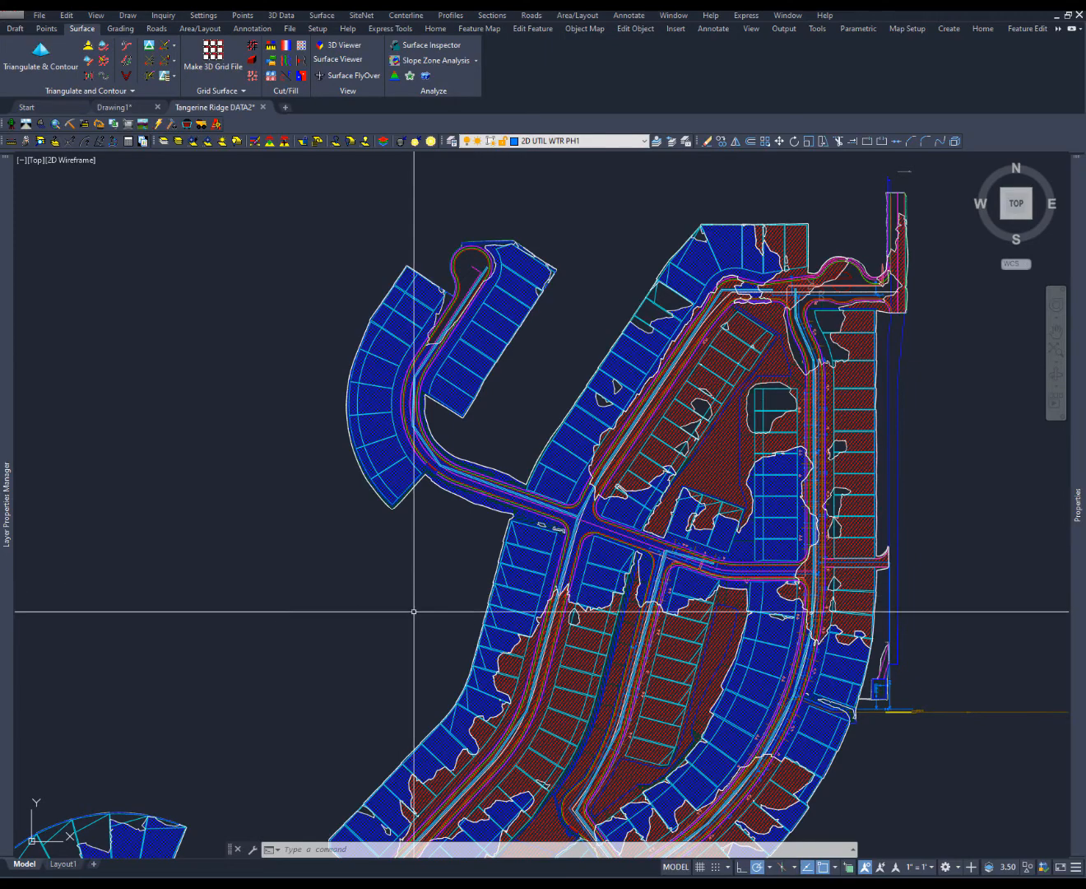
pyautogui.moveTo(412, 645)
pyautogui.mouseDown(button='middle')
pyautogui.moveTo(458, 540)
pyautogui.moveTo(471, 383)
pyautogui.mouseUp(button='middle')
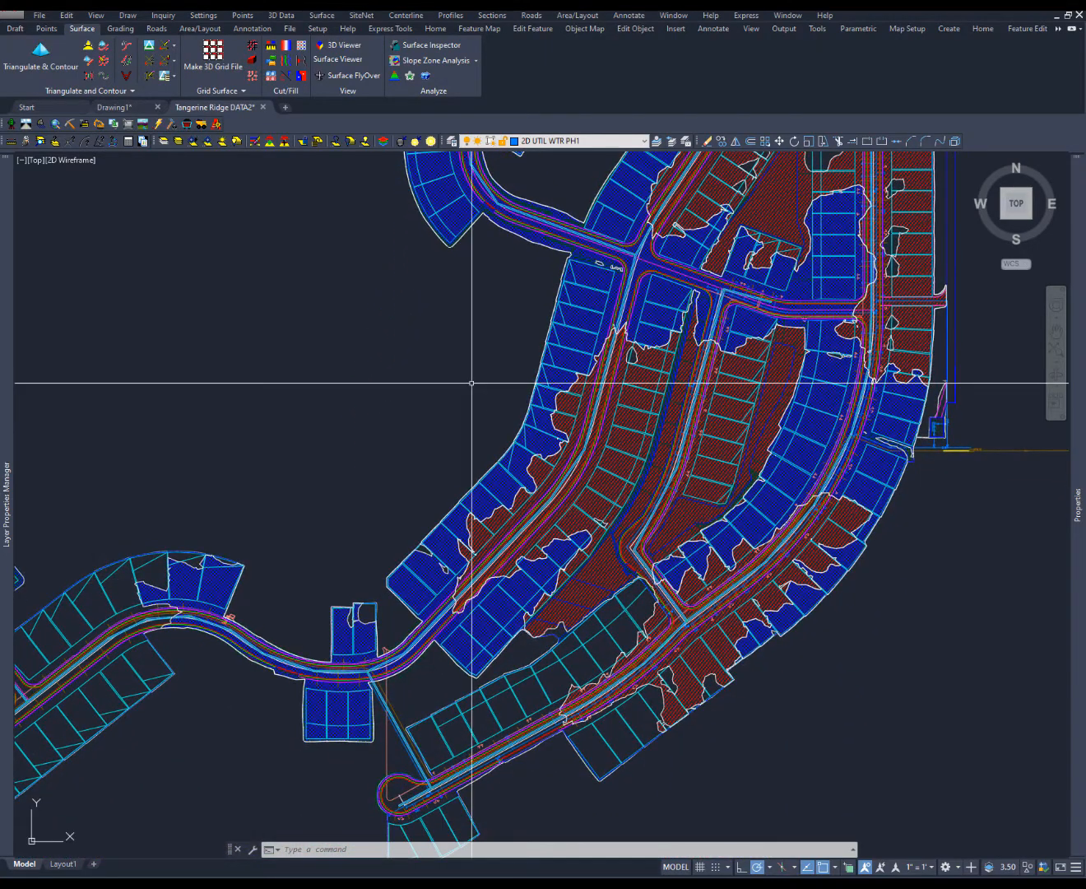
pyautogui.moveTo(7, 451)
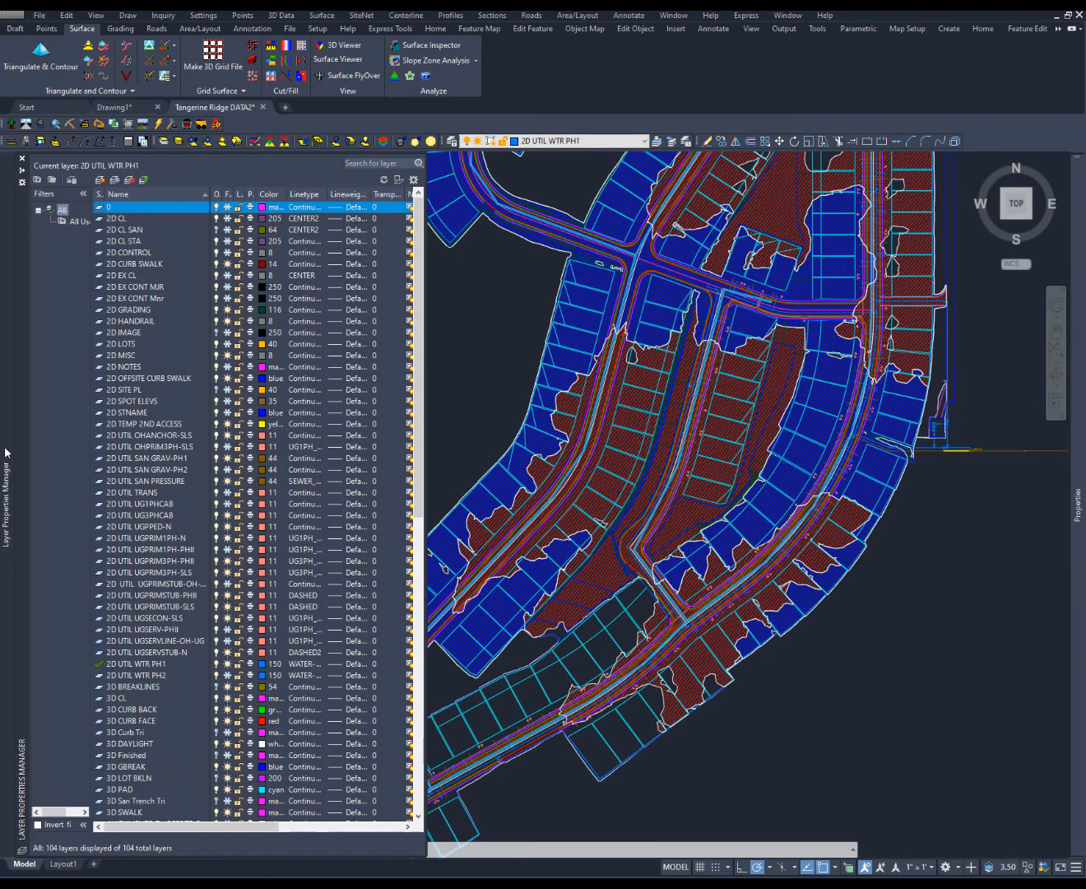
pyautogui.scroll(-5, 178, 580)
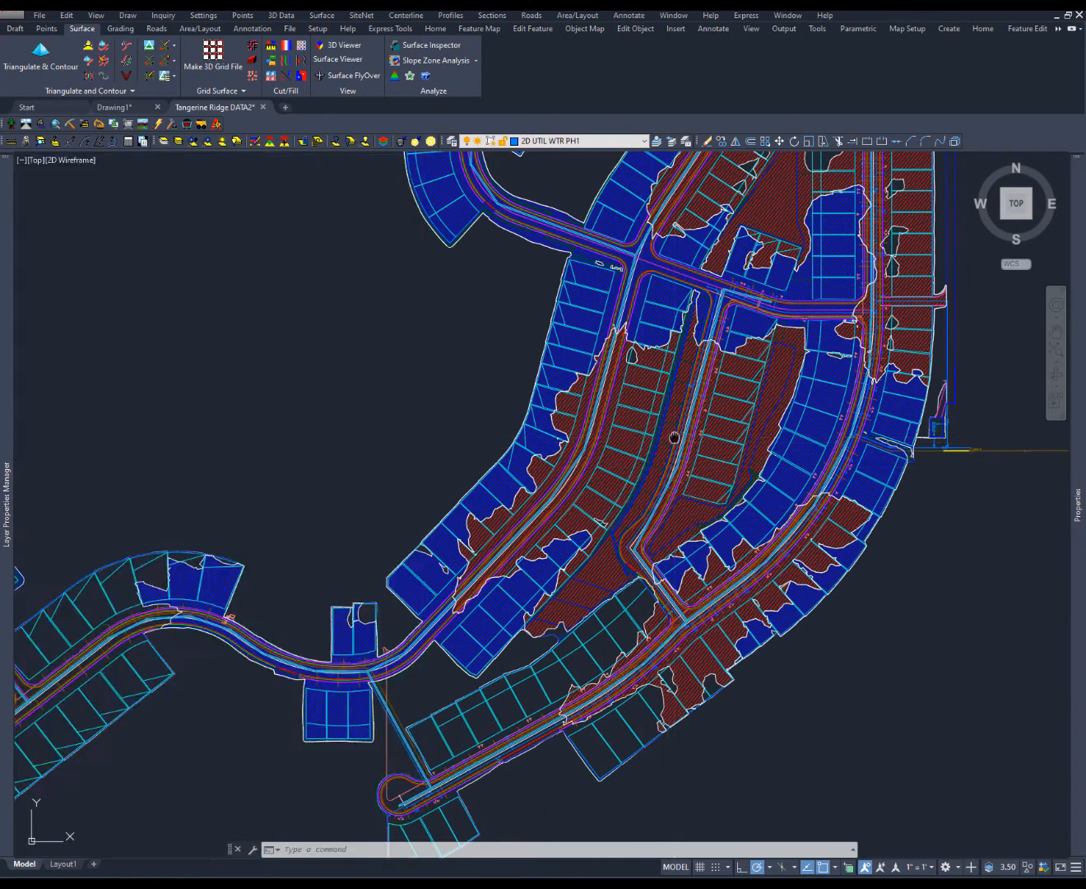
pyautogui.moveTo(675, 436); pyautogui.dragTo(596, 557, button='middle')
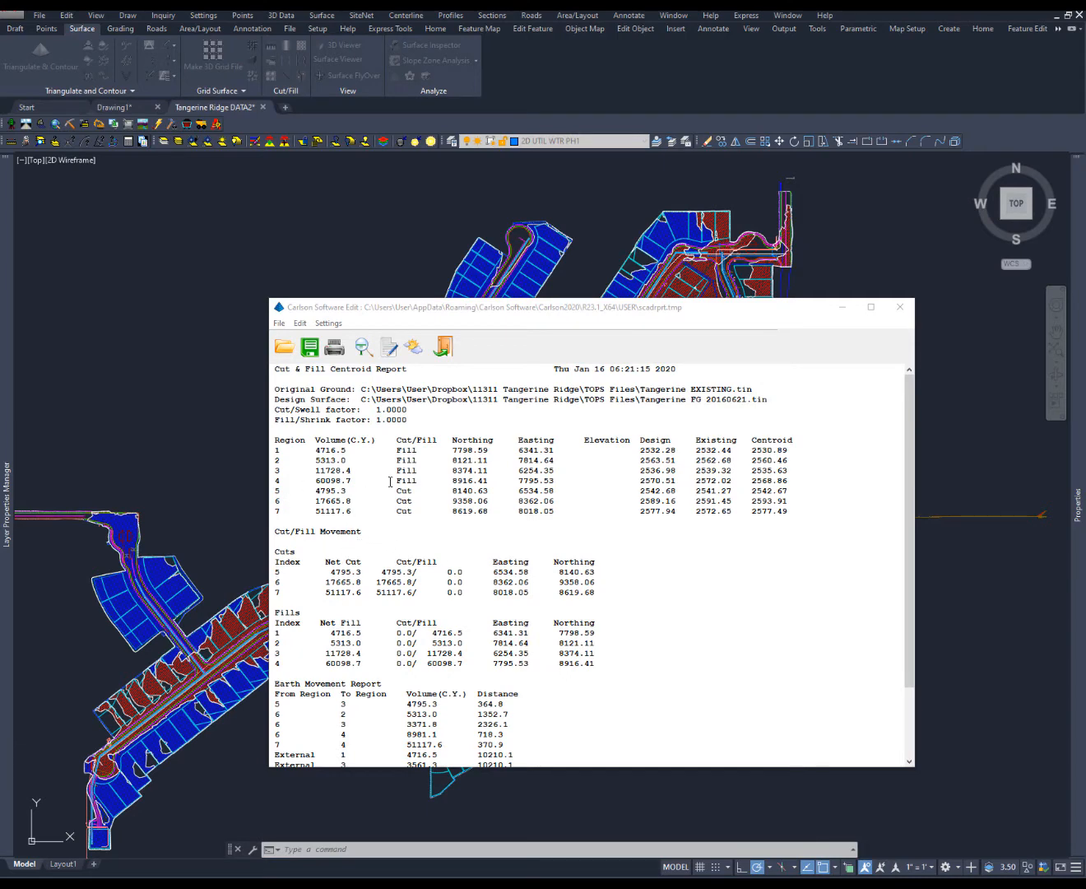
# Read the regenerated centroid report's earth movement section and inspect the hatched regions across the whole site.
pyautogui.scroll(-1, 390, 481)
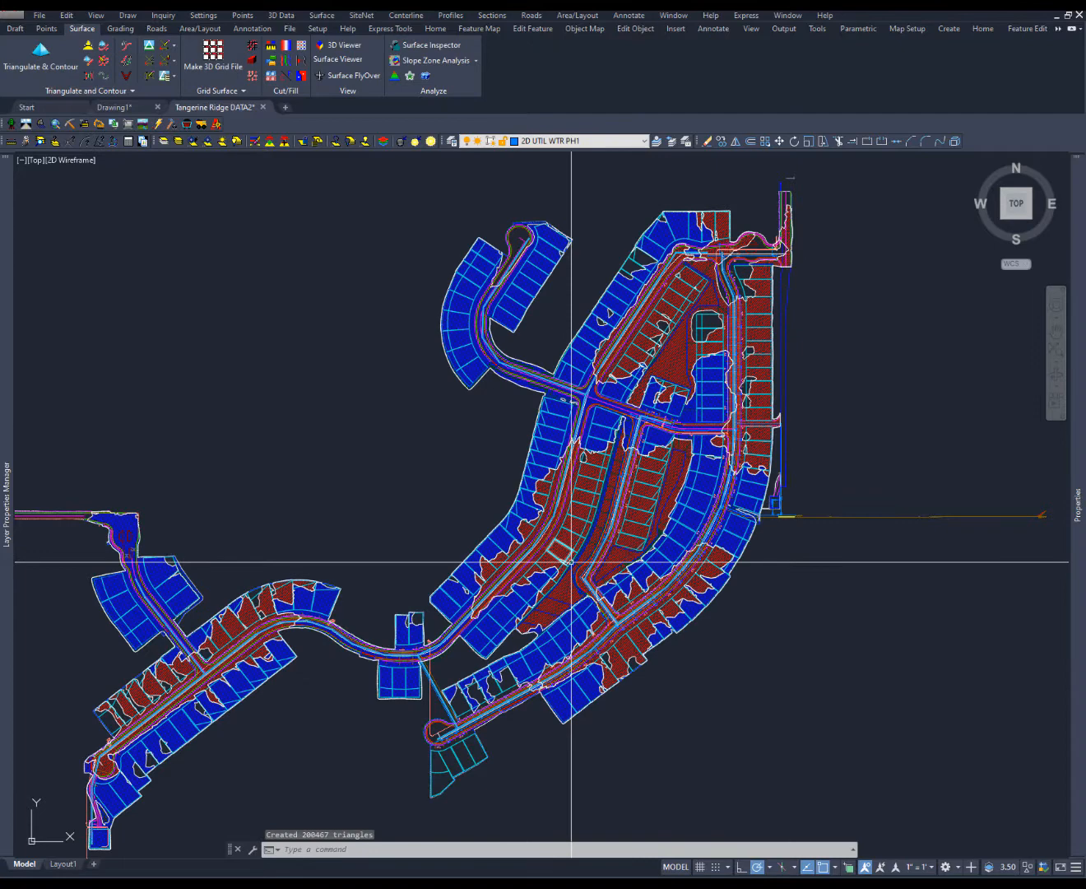
pyautogui.moveTo(574, 558); pyautogui.dragTo(574, 471, button='middle')
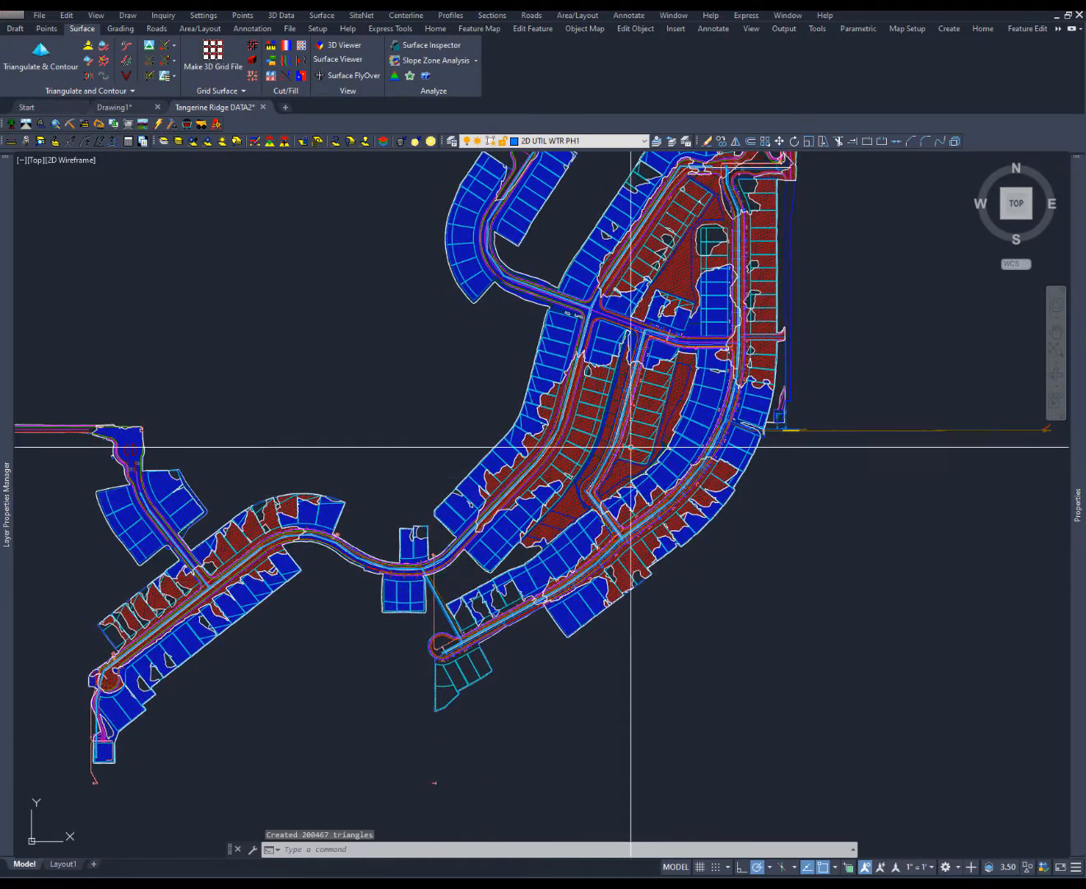
pyautogui.moveTo(640, 425); pyautogui.dragTo(564, 647, button='middle')
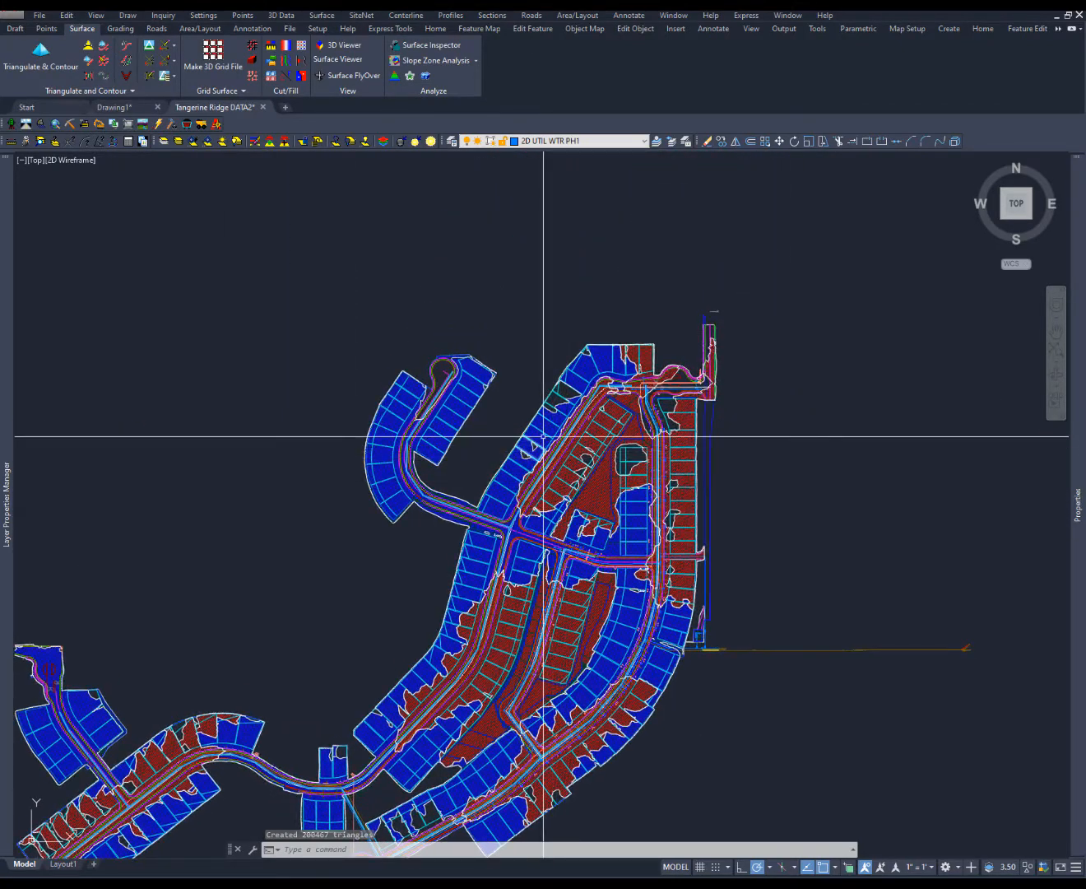
pyautogui.moveTo(388, 630); pyautogui.dragTo(516, 429, button='middle')
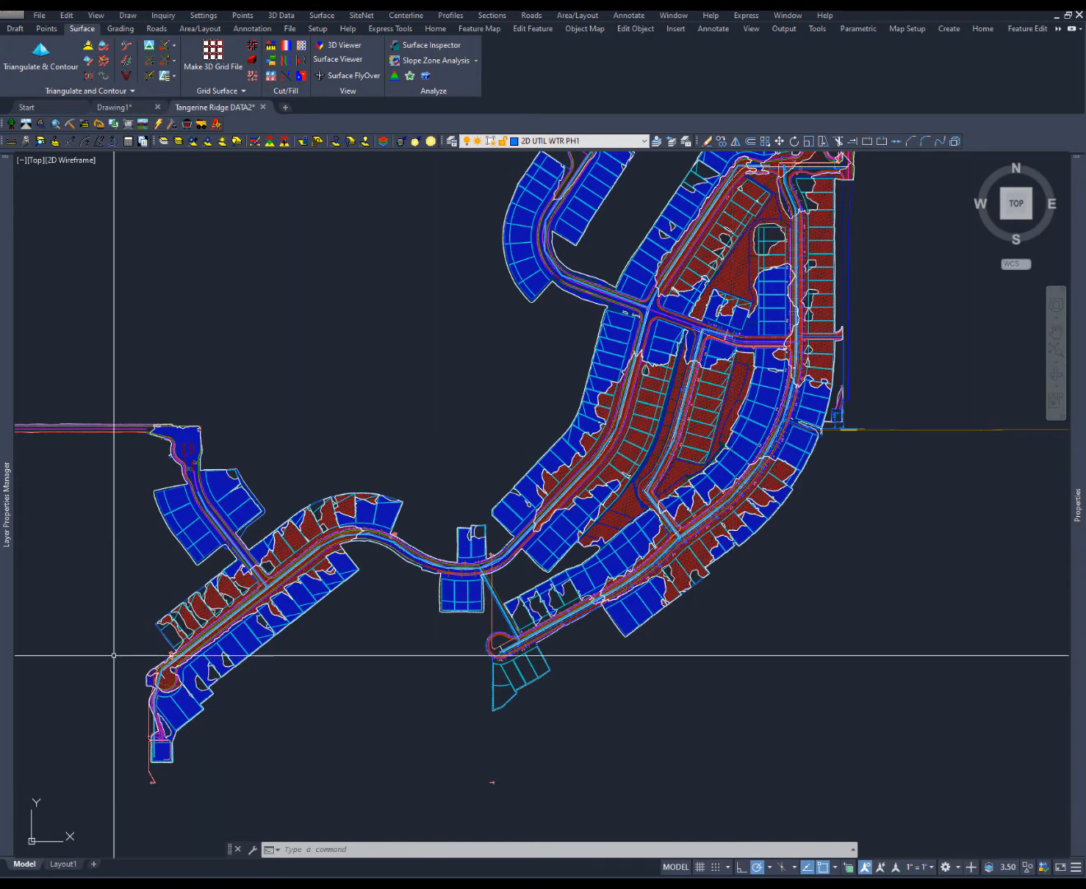
# Turn on and thaw the existing contour layers CTR EX and CTRINDEX EX.
pyautogui.moveTo(6, 640)
pyautogui.scroll(-1, 138, 660)
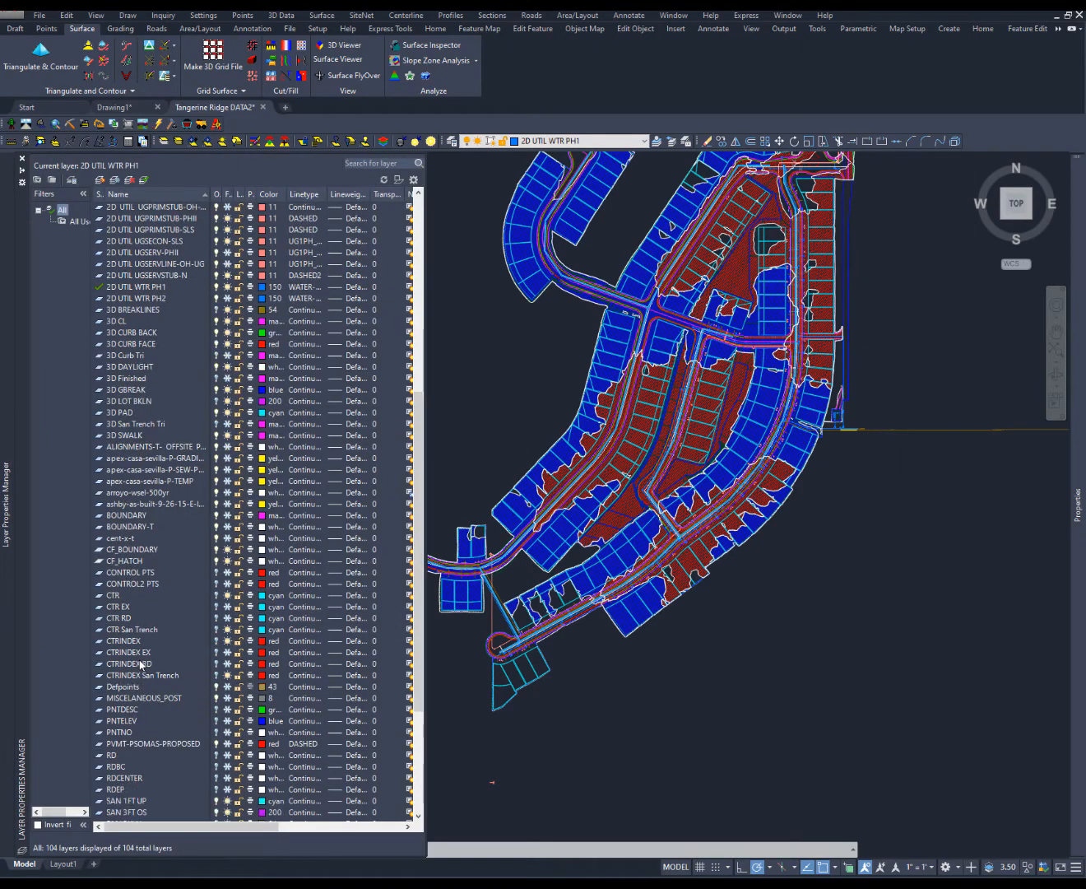
pyautogui.click(217, 610)
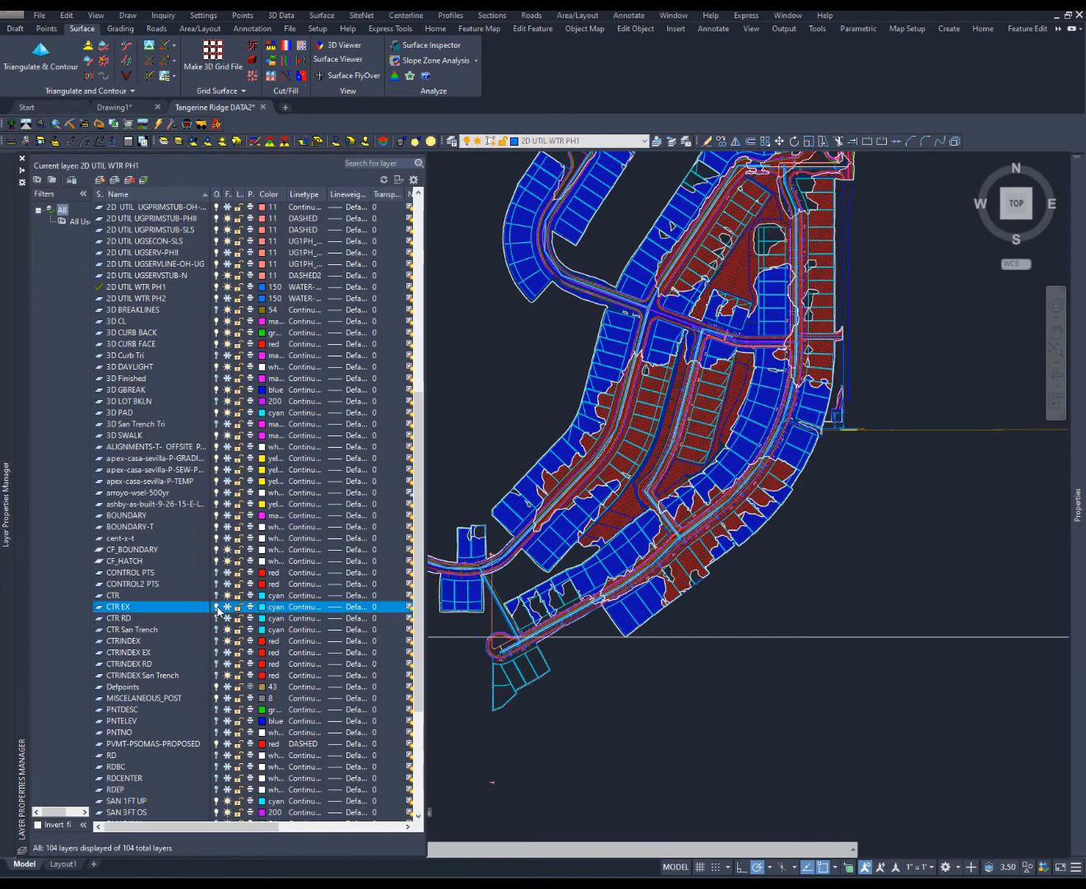
pyautogui.click(229, 610)
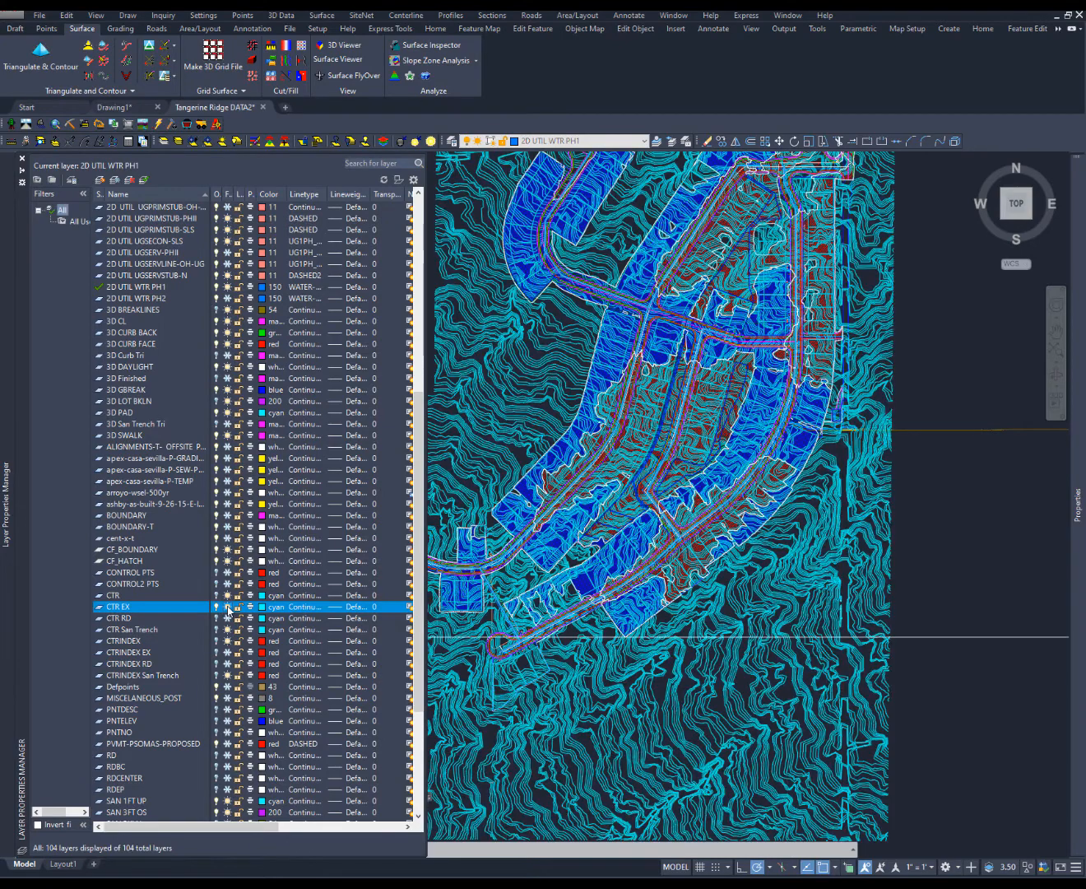
pyautogui.click(217, 654)
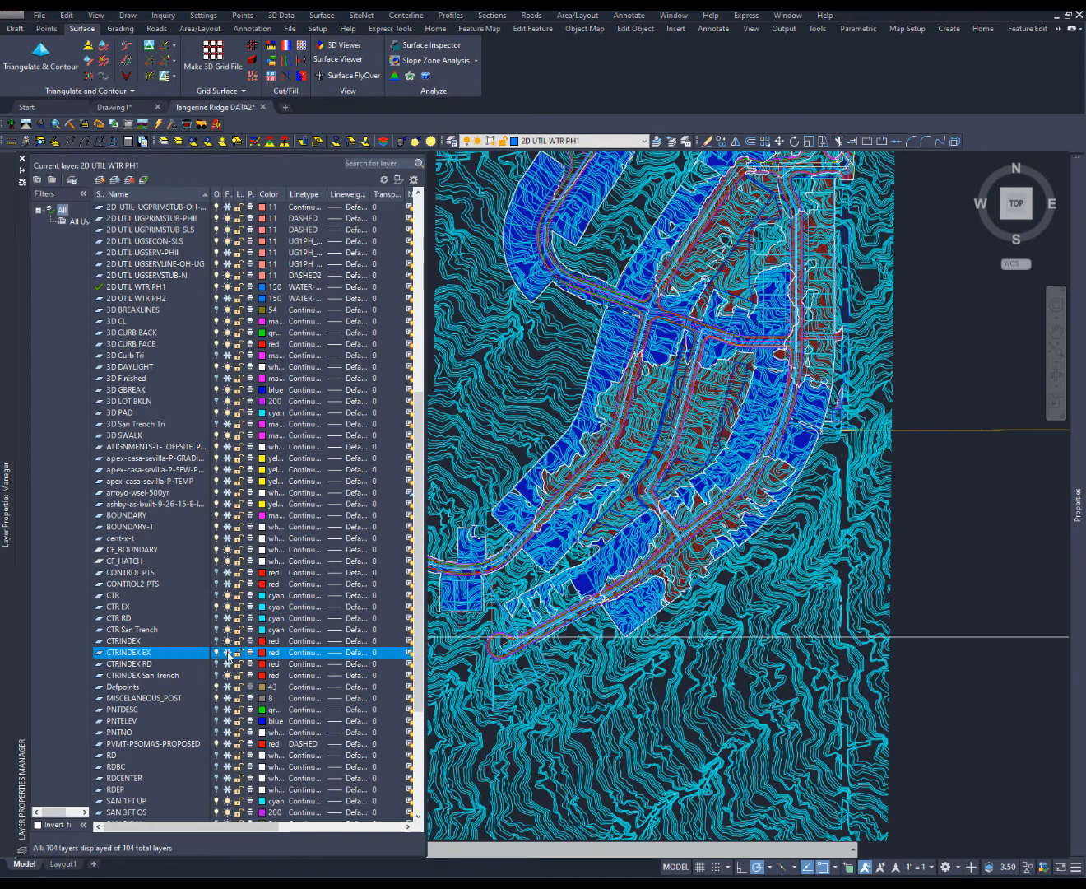
pyautogui.click(228, 654)
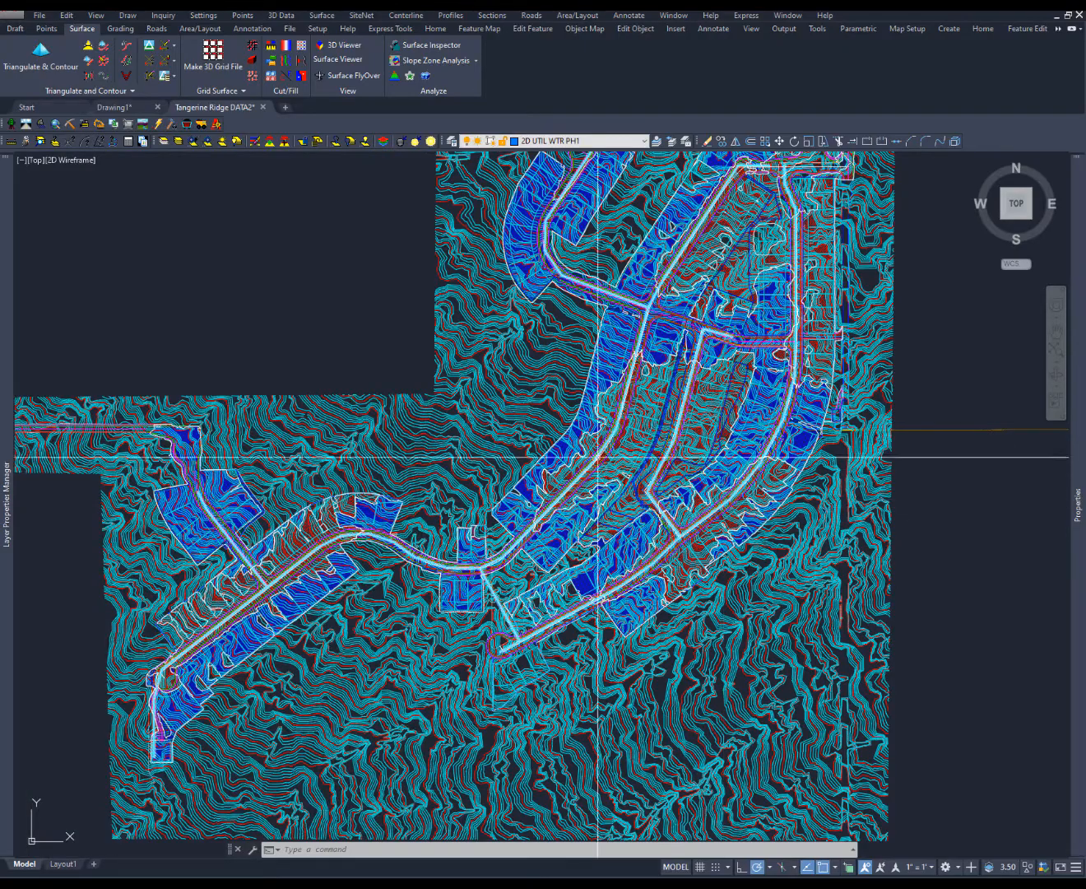
# Compare the cut and fill hatch regions with the existing ground contours over the northern lots and the whole site.
pyautogui.moveTo(766, 281); pyautogui.dragTo(656, 475, button='middle')
pyautogui.scroll(2, 656, 475)
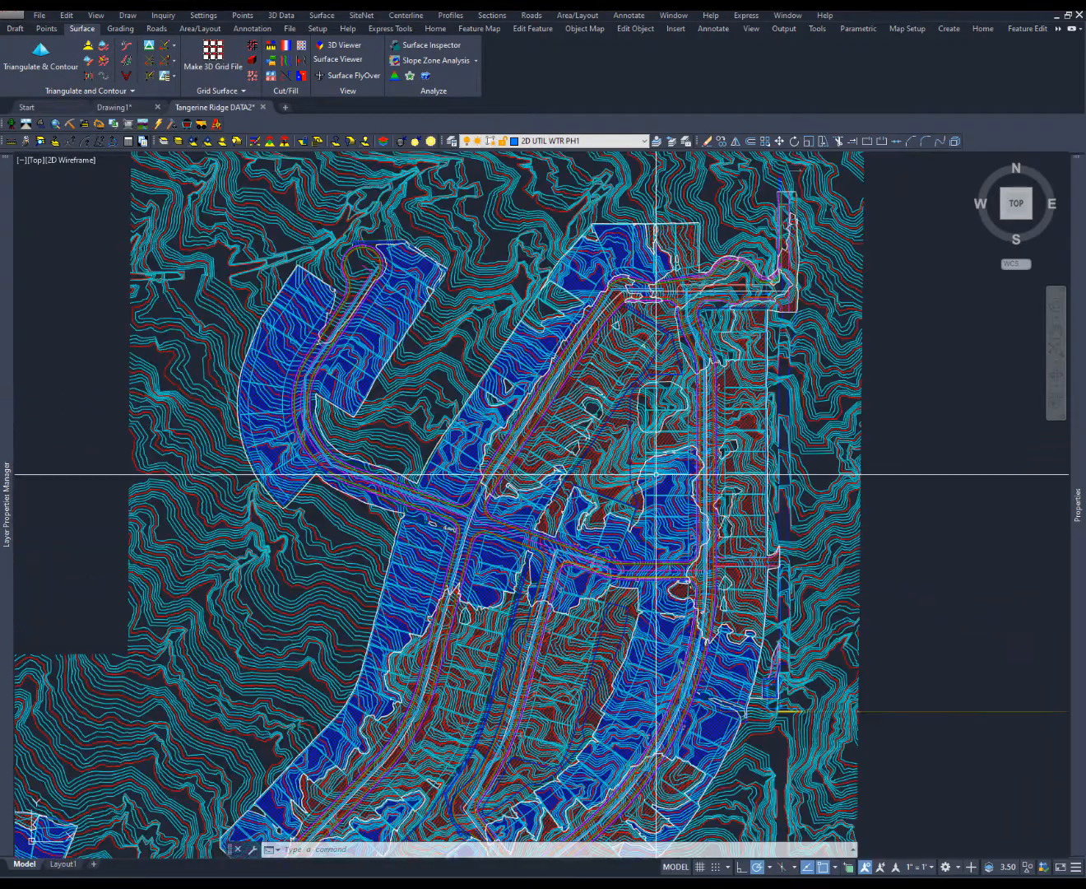
pyautogui.scroll(4, 586, 406)
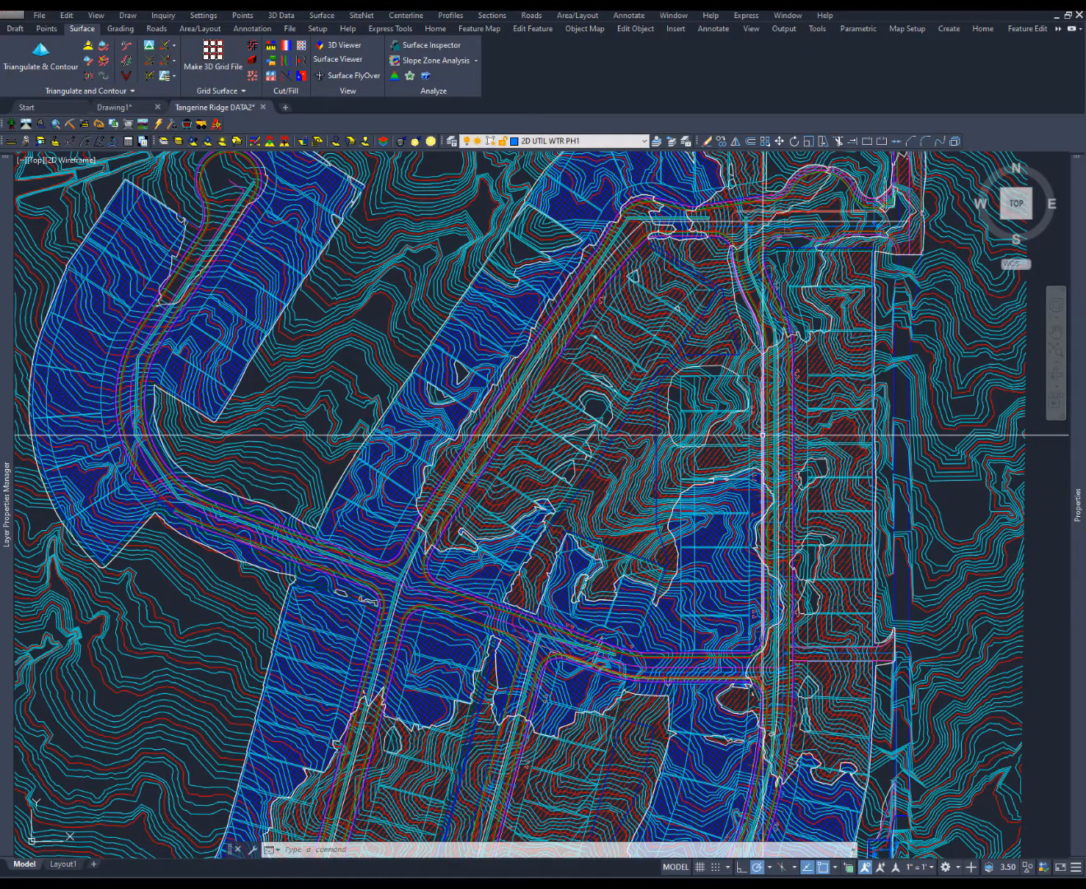
pyautogui.scroll(-6, 689, 591)
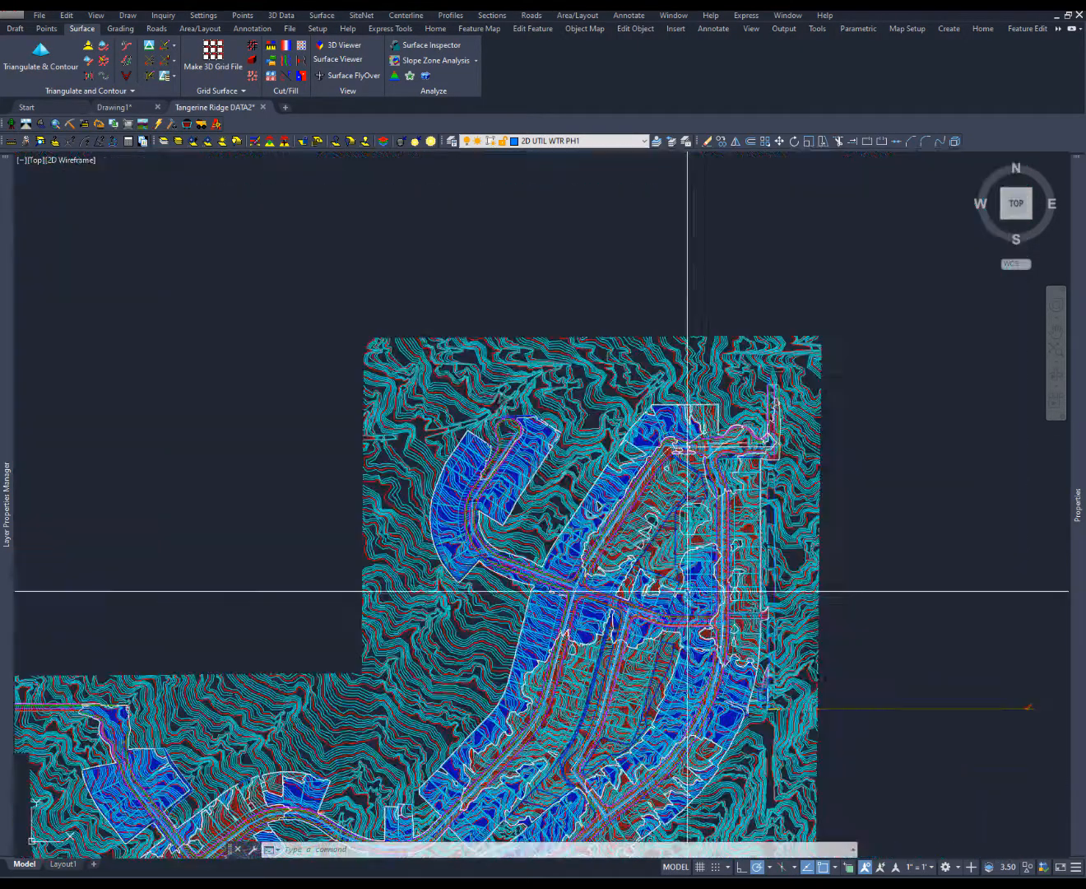
pyautogui.moveTo(690, 648)
pyautogui.mouseDown(button='middle')
pyautogui.moveTo(720, 460)
pyautogui.moveTo(788, 400)
pyautogui.mouseUp(button='middle')
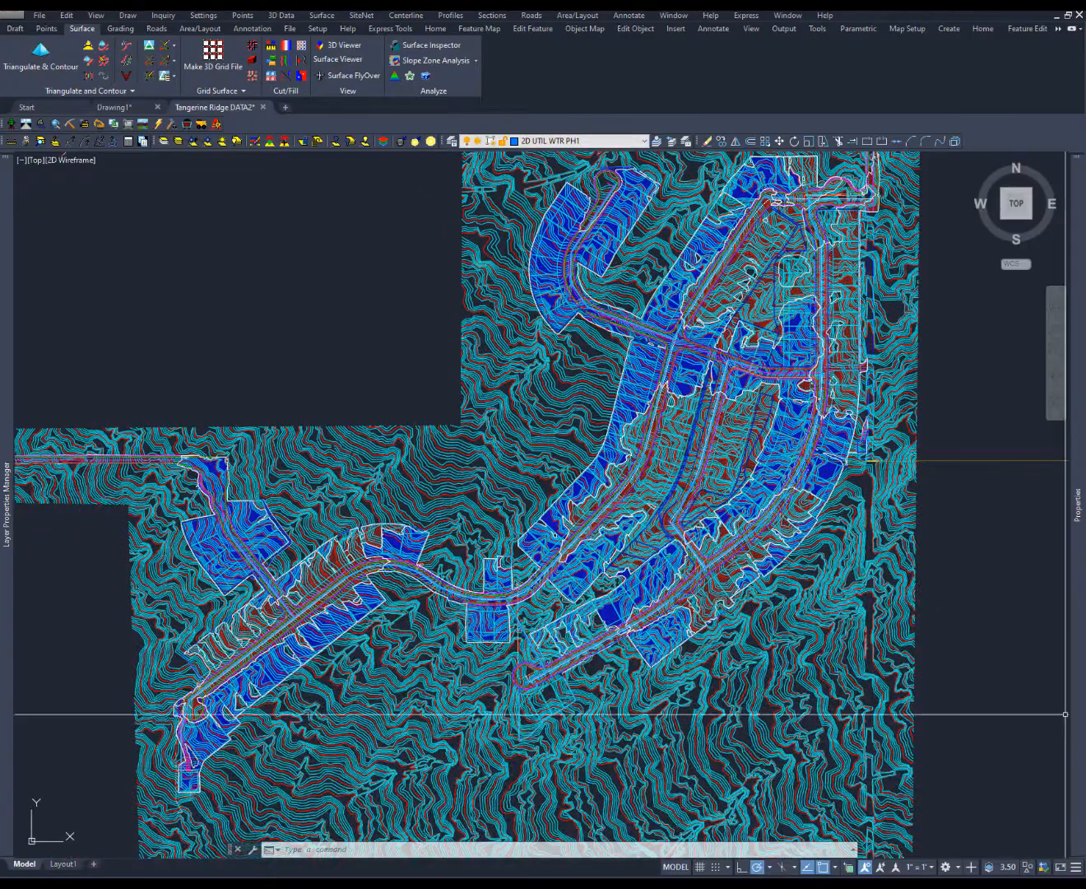